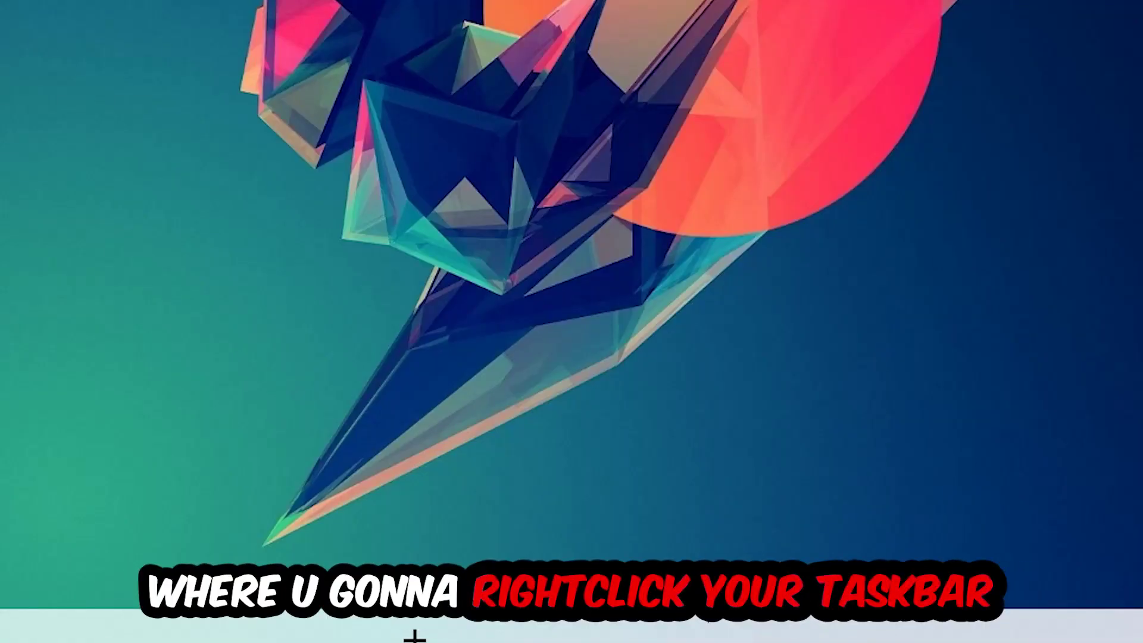
Open Task Manager maximized and show the End task menu for the Google Chrome process.
{"action": "right_click", "coordinate": [408, 628]}
{"action": "left_click", "coordinate": [517, 518]}
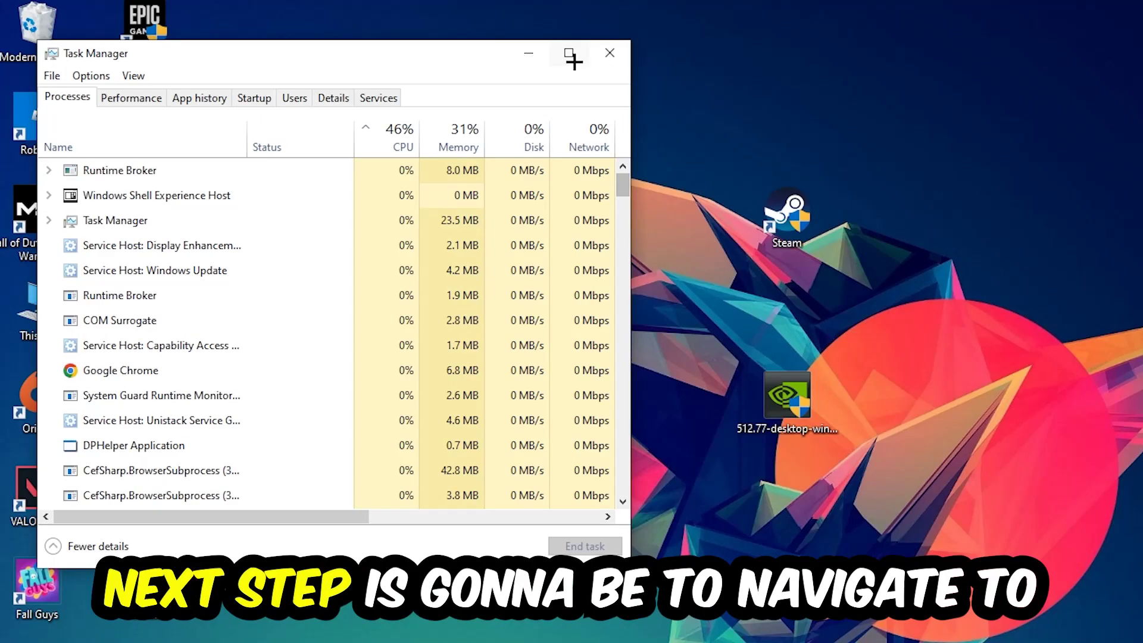
{"action": "left_click", "coordinate": [572, 60]}
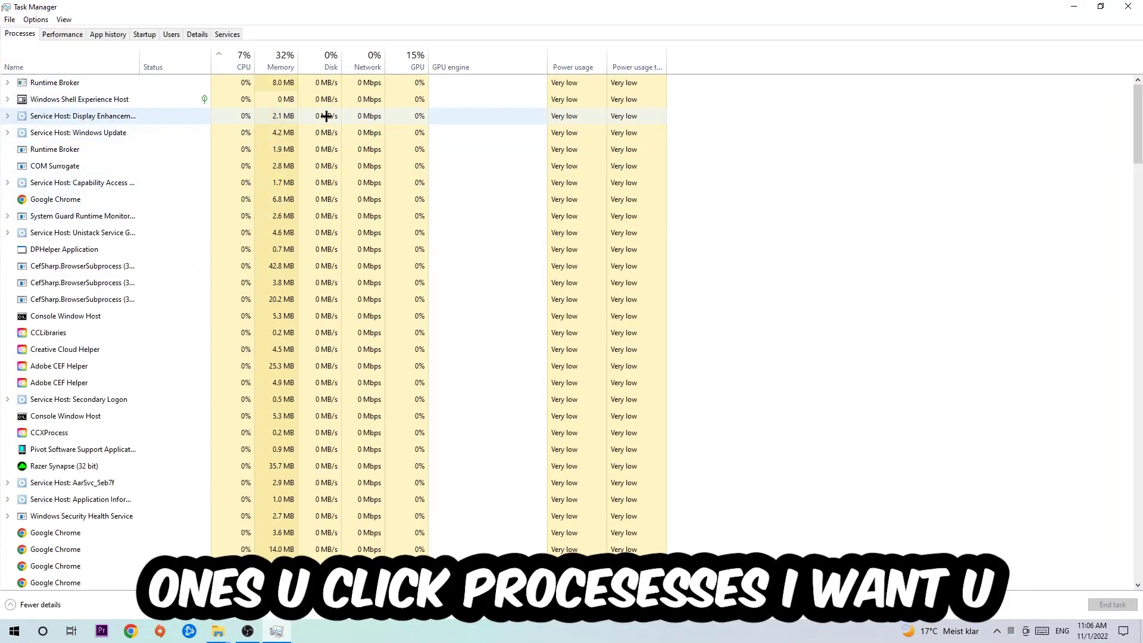
{"action": "left_click", "coordinate": [294, 199]}
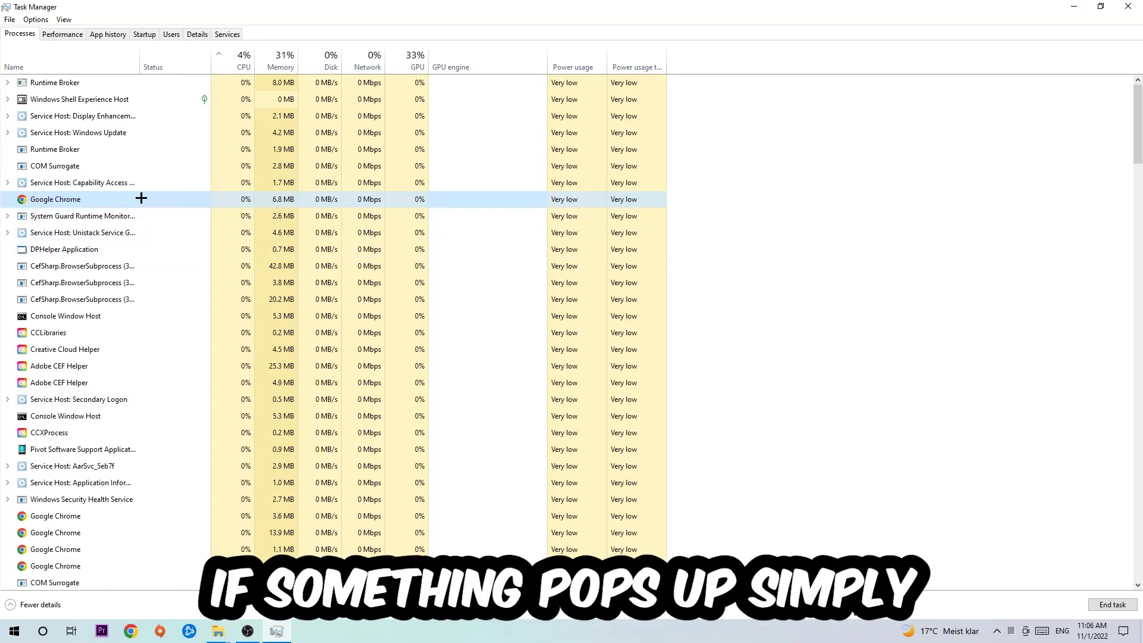
{"action": "right_click", "coordinate": [142, 198]}
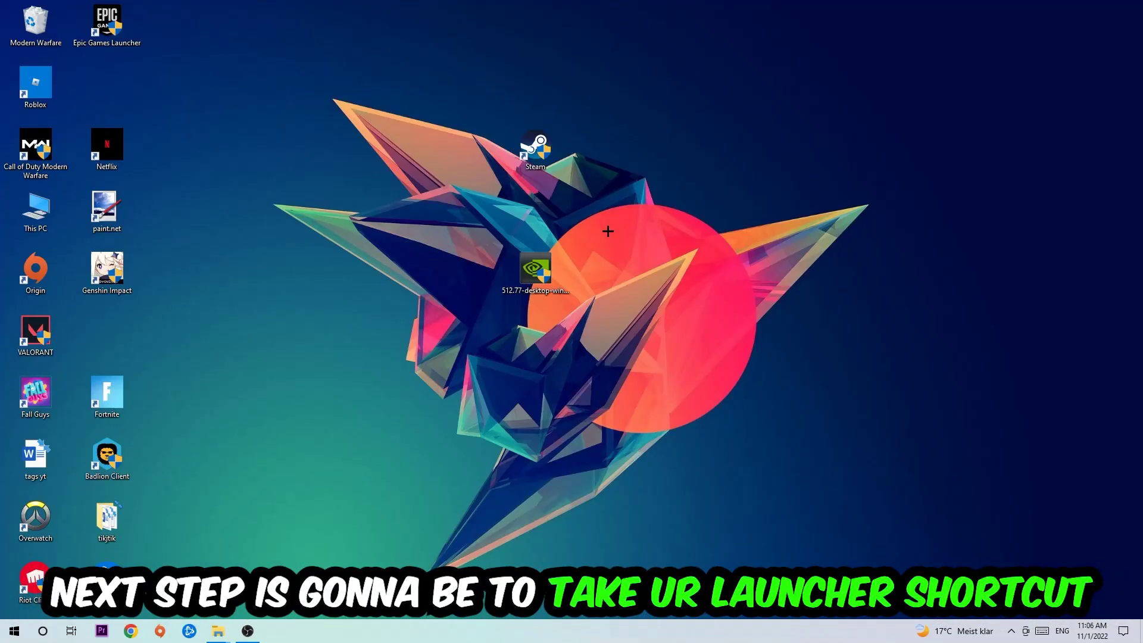
Move the Steam desktop shortcut and launch Steam as administrator.
{"action": "mouse_move", "coordinate": [536, 147]}
{"action": "left_mouse_down"}
{"action": "mouse_move", "coordinate": [679, 210]}
{"action": "mouse_move", "coordinate": [442, 145]}
{"action": "left_mouse_up"}
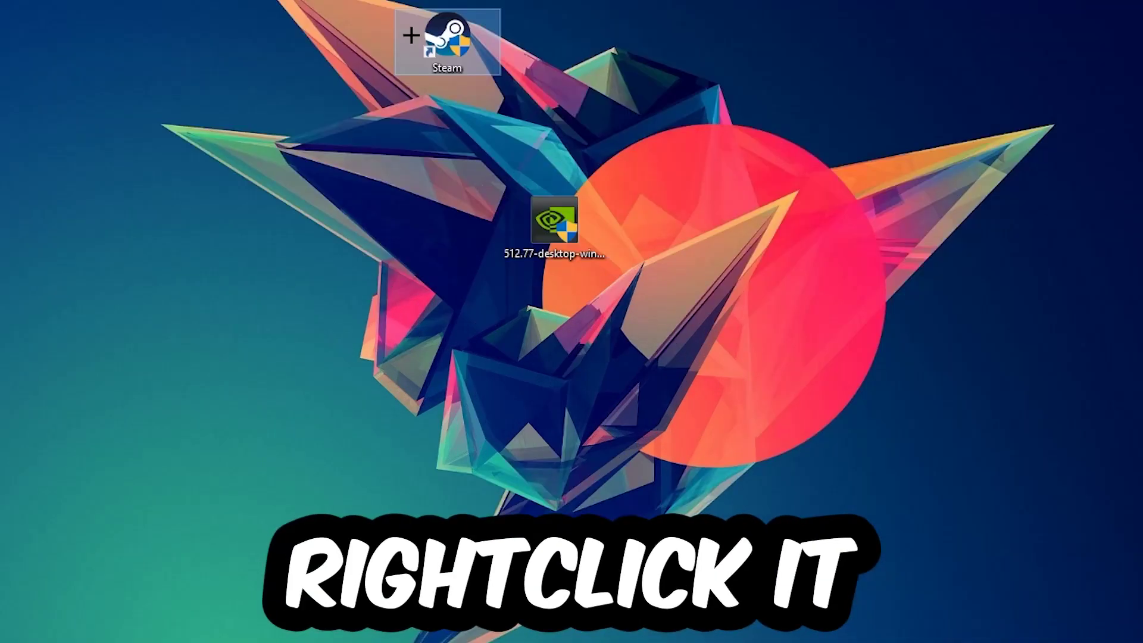
{"action": "right_click", "coordinate": [411, 36]}
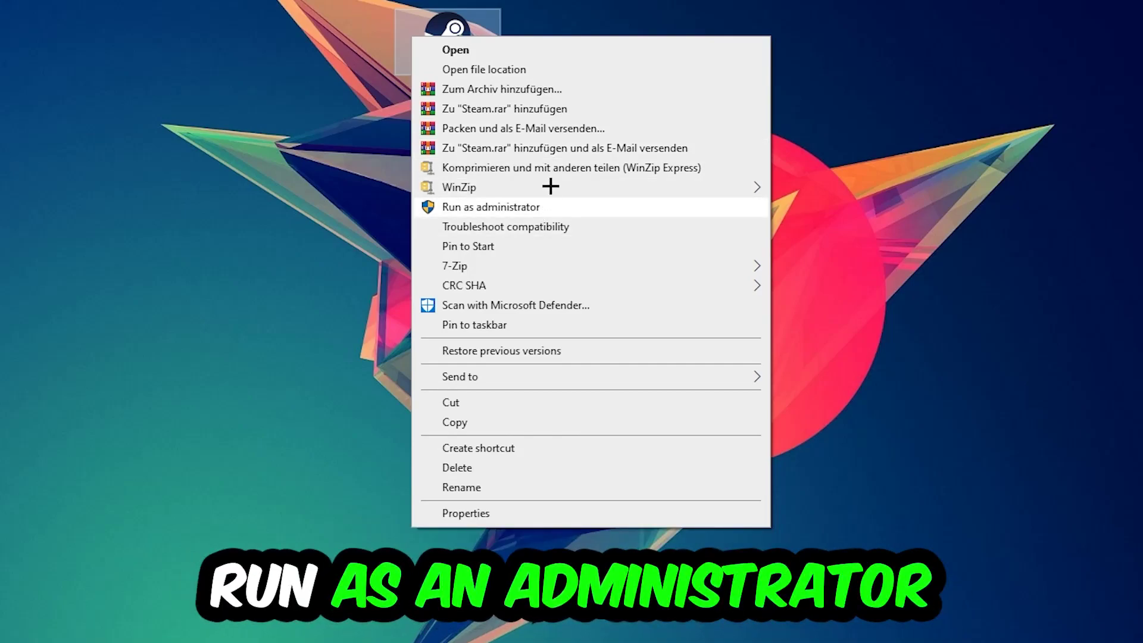
{"action": "left_click", "coordinate": [551, 206]}
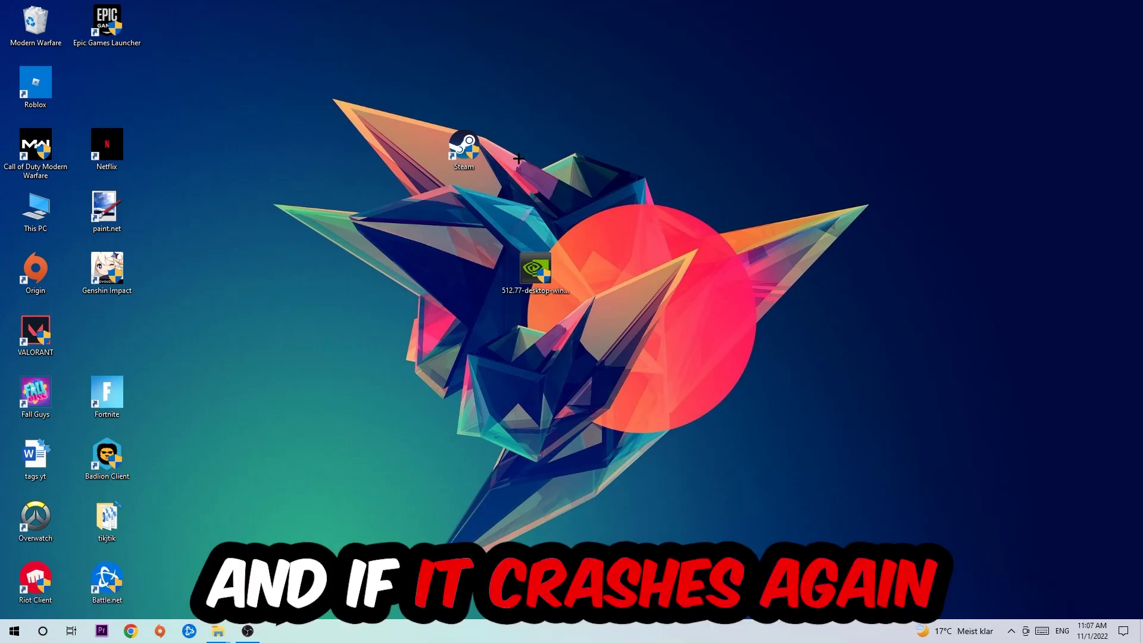
Give the Steam shortcut Windows 8 compatibility mode with Run as administrator, then reposition it.
{"action": "left_click_drag", "start_coordinate": [462, 148], "coordinate": [390, 210]}
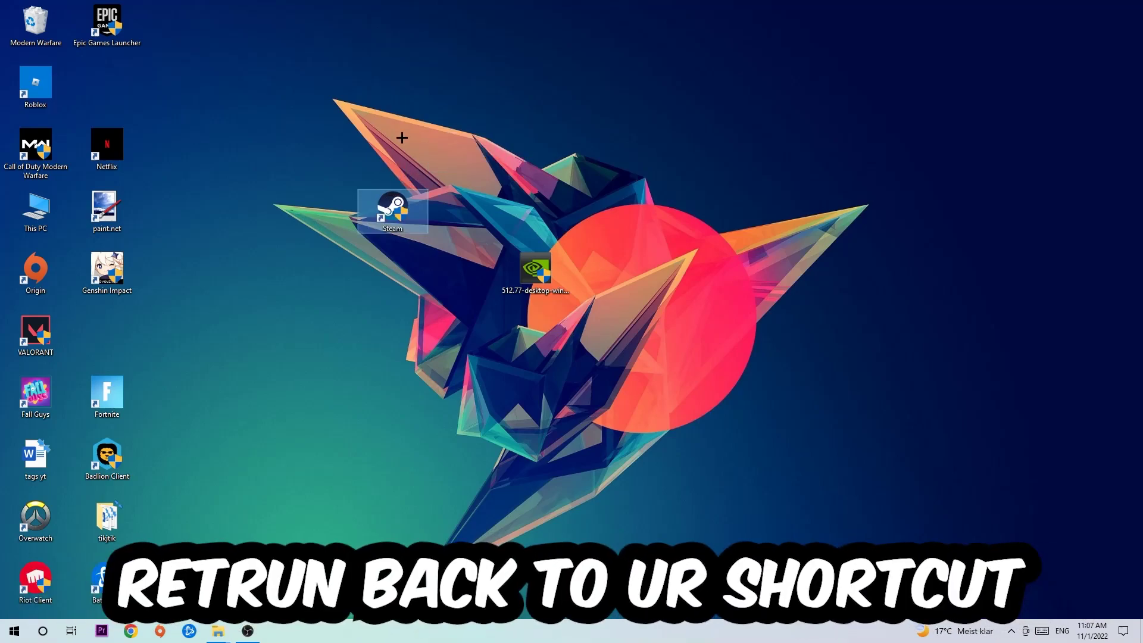
{"action": "right_click", "coordinate": [372, 205]}
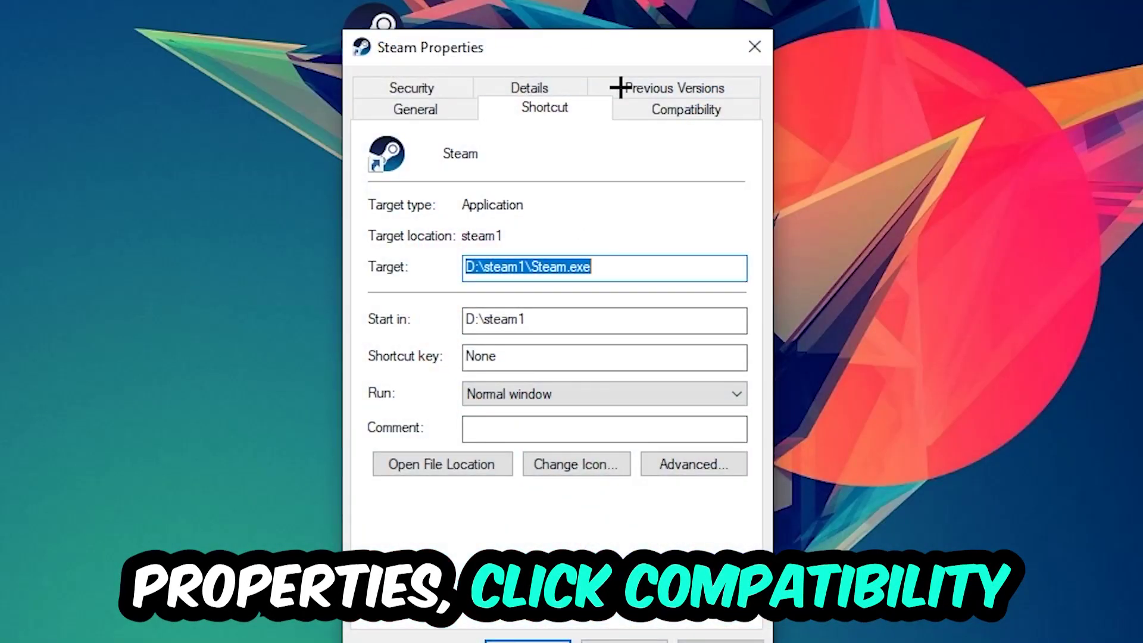
{"action": "left_click", "coordinate": [634, 107]}
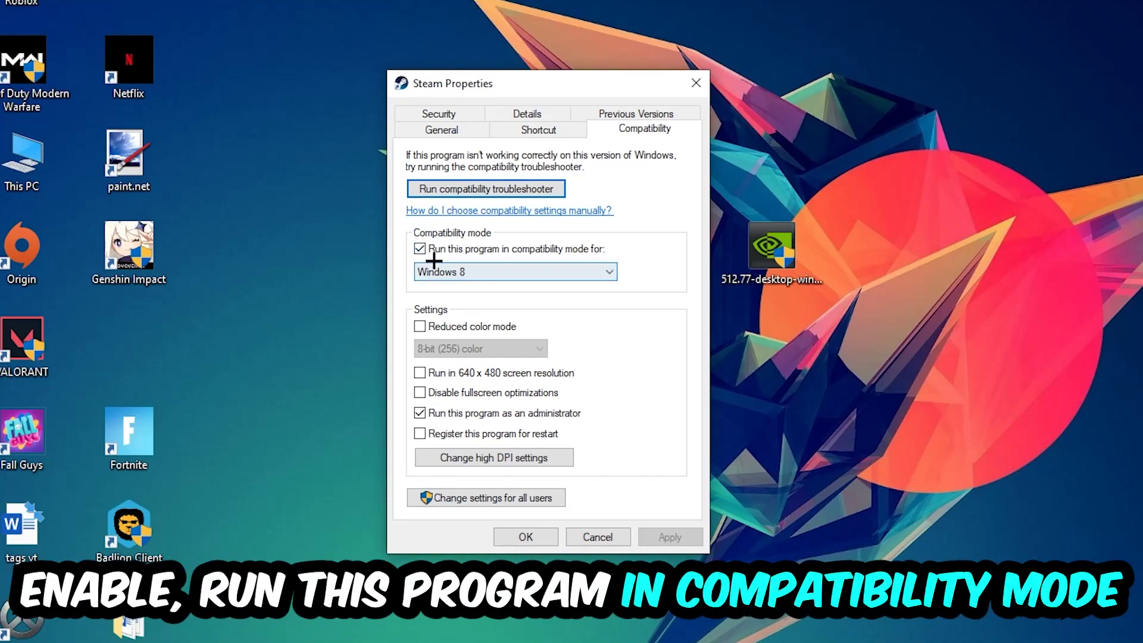
{"action": "left_click", "coordinate": [588, 268]}
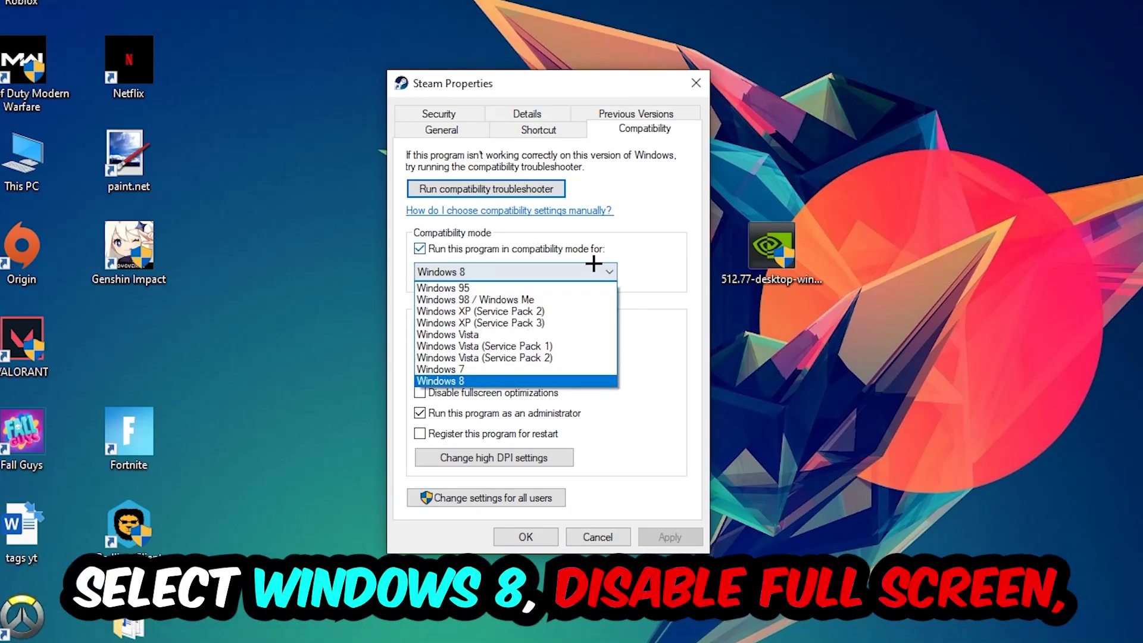
{"action": "left_click", "coordinate": [626, 276]}
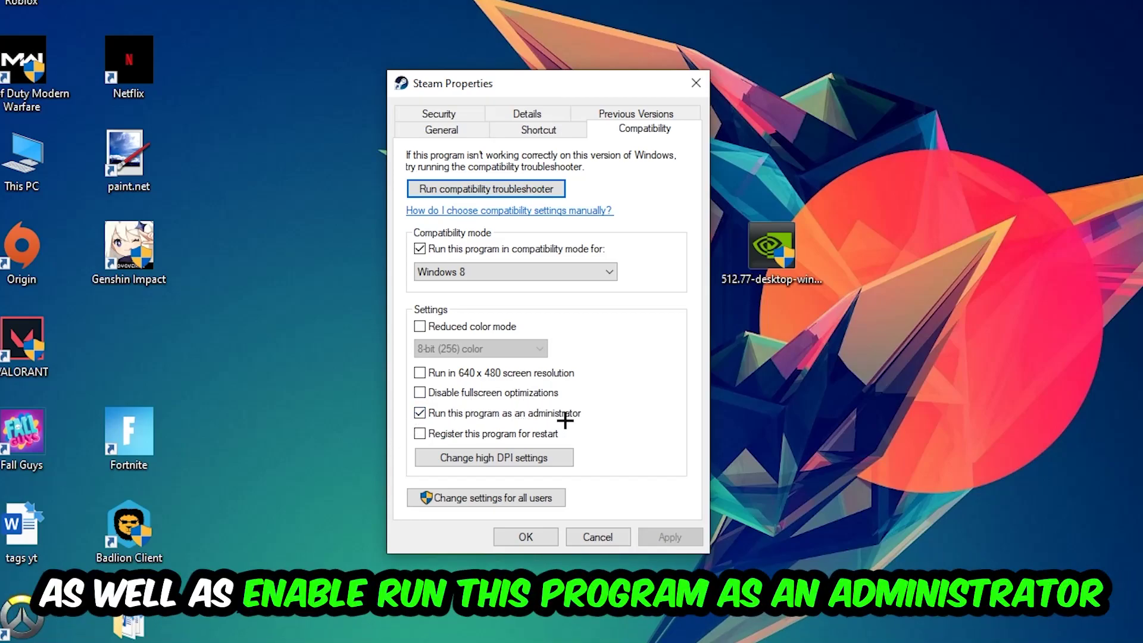
{"action": "left_click", "coordinate": [527, 538]}
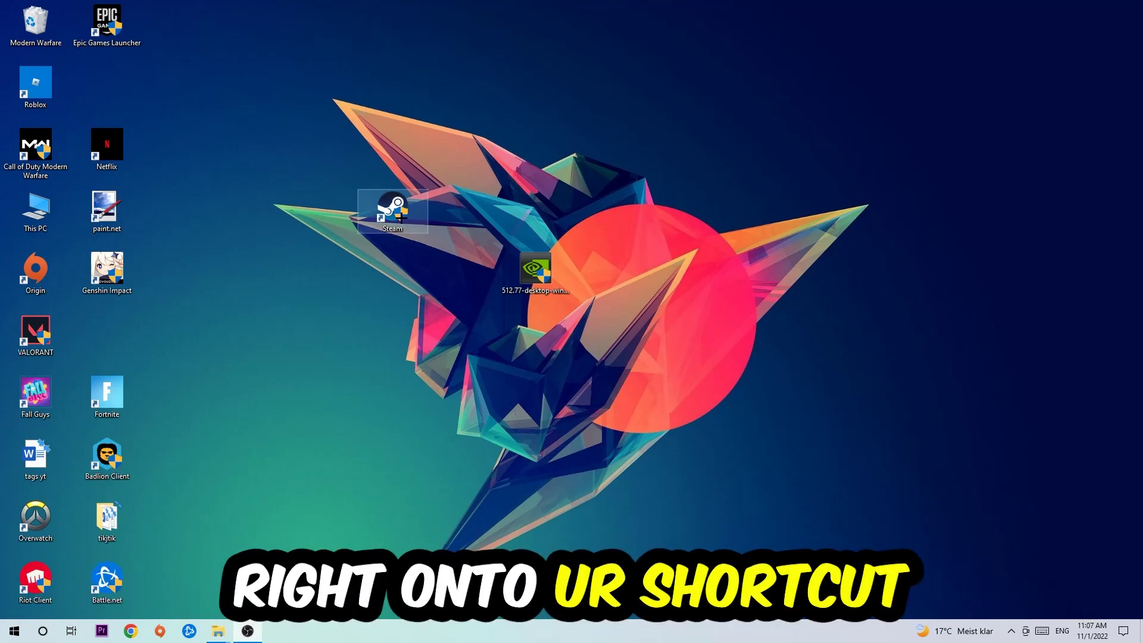
{"action": "mouse_move", "coordinate": [389, 211]}
{"action": "left_mouse_down"}
{"action": "mouse_move", "coordinate": [527, 212]}
{"action": "mouse_move", "coordinate": [390, 213]}
{"action": "left_mouse_up"}
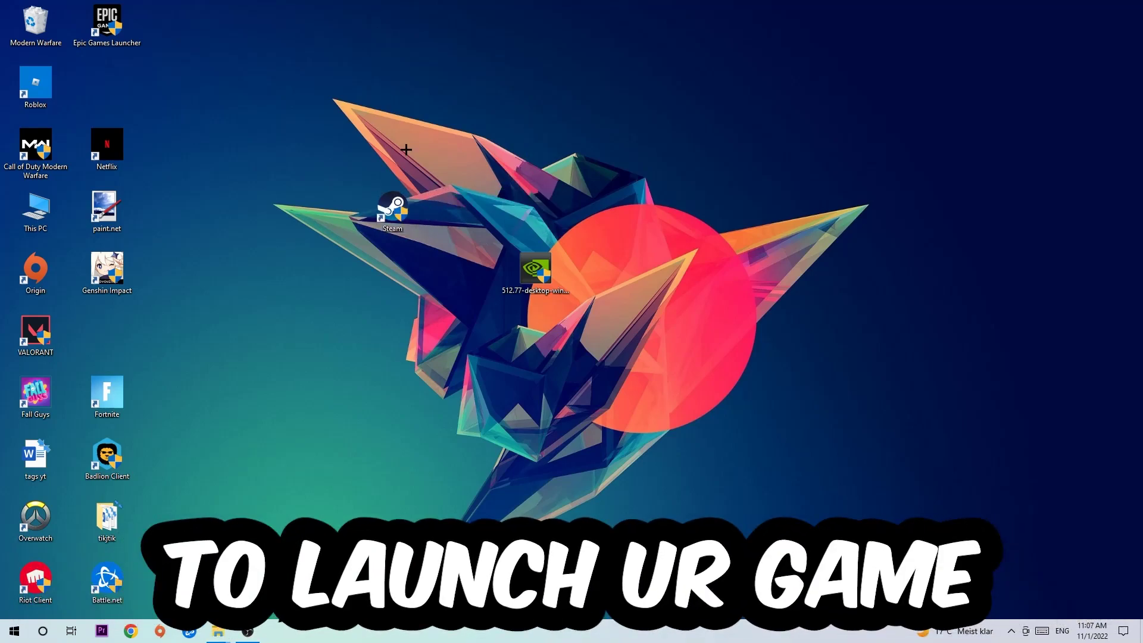